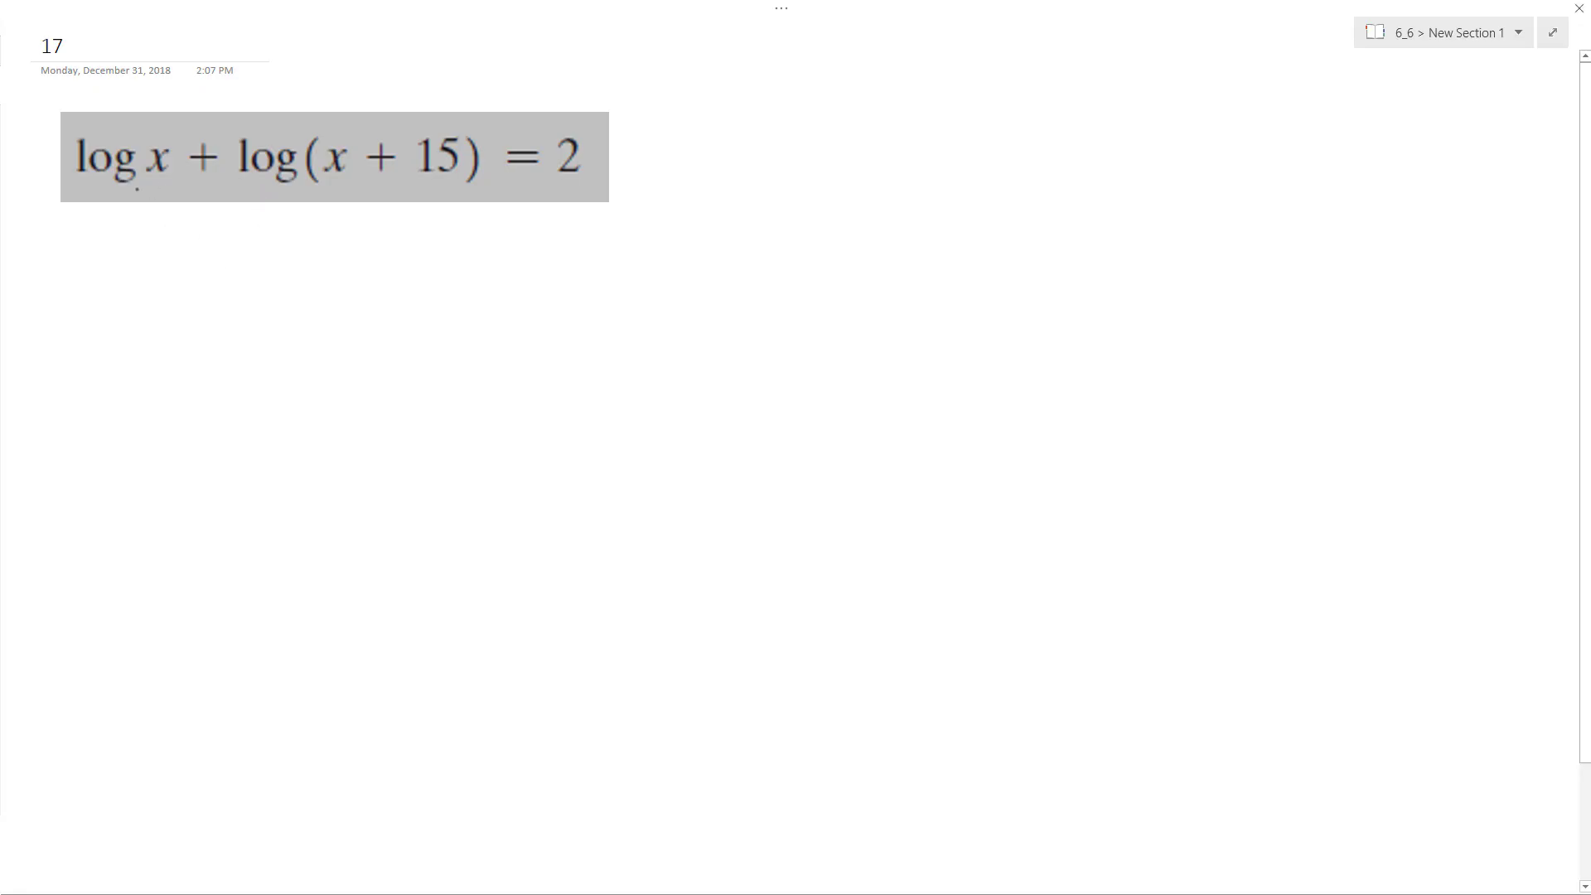
# Handwrite a subscript 10 under each log in the image and ink over the plus sign.
pyautogui.moveTo(135, 184)
pyautogui.mouseDown()
pyautogui.moveTo(132, 201)
pyautogui.moveTo(146, 187)
pyautogui.mouseUp()
pyautogui.moveTo(298, 182); pyautogui.dragTo(295, 198)
pyautogui.moveTo(311, 183); pyautogui.dragTo(310, 184)
pyautogui.moveTo(207, 146)
pyautogui.mouseDown()
pyautogui.moveTo(207, 172)
pyautogui.moveTo(222, 162)
pyautogui.mouseUp()
# Handwrite log₁₀(x²+15x) = 2 below the problem image, undoing a mistaken stroke.
pyautogui.moveTo(98, 314); pyautogui.dragTo(99, 370)
pyautogui.moveTo(117, 344)
pyautogui.mouseDown()
pyautogui.moveTo(123, 403)
pyautogui.moveTo(168, 388)
pyautogui.mouseUp()
pyautogui.moveTo(159, 376); pyautogui.dragTo(156, 387)
pyautogui.hotkey('ctrl', 'z')
pyautogui.hotkey('ctrl', 'z')
pyautogui.moveTo(173, 364); pyautogui.dragTo(180, 366)
pyautogui.moveTo(222, 293)
pyautogui.mouseDown()
pyautogui.moveTo(209, 371)
pyautogui.moveTo(249, 368)
pyautogui.moveTo(223, 367)
pyautogui.mouseUp()
pyautogui.moveTo(265, 300); pyautogui.dragTo(301, 359)
pyautogui.moveTo(289, 344)
pyautogui.mouseDown()
pyautogui.moveTo(319, 343)
pyautogui.moveTo(331, 368)
pyautogui.mouseUp()
pyautogui.moveTo(392, 311)
pyautogui.mouseDown()
pyautogui.moveTo(354, 362)
pyautogui.moveTo(425, 367)
pyautogui.mouseUp()
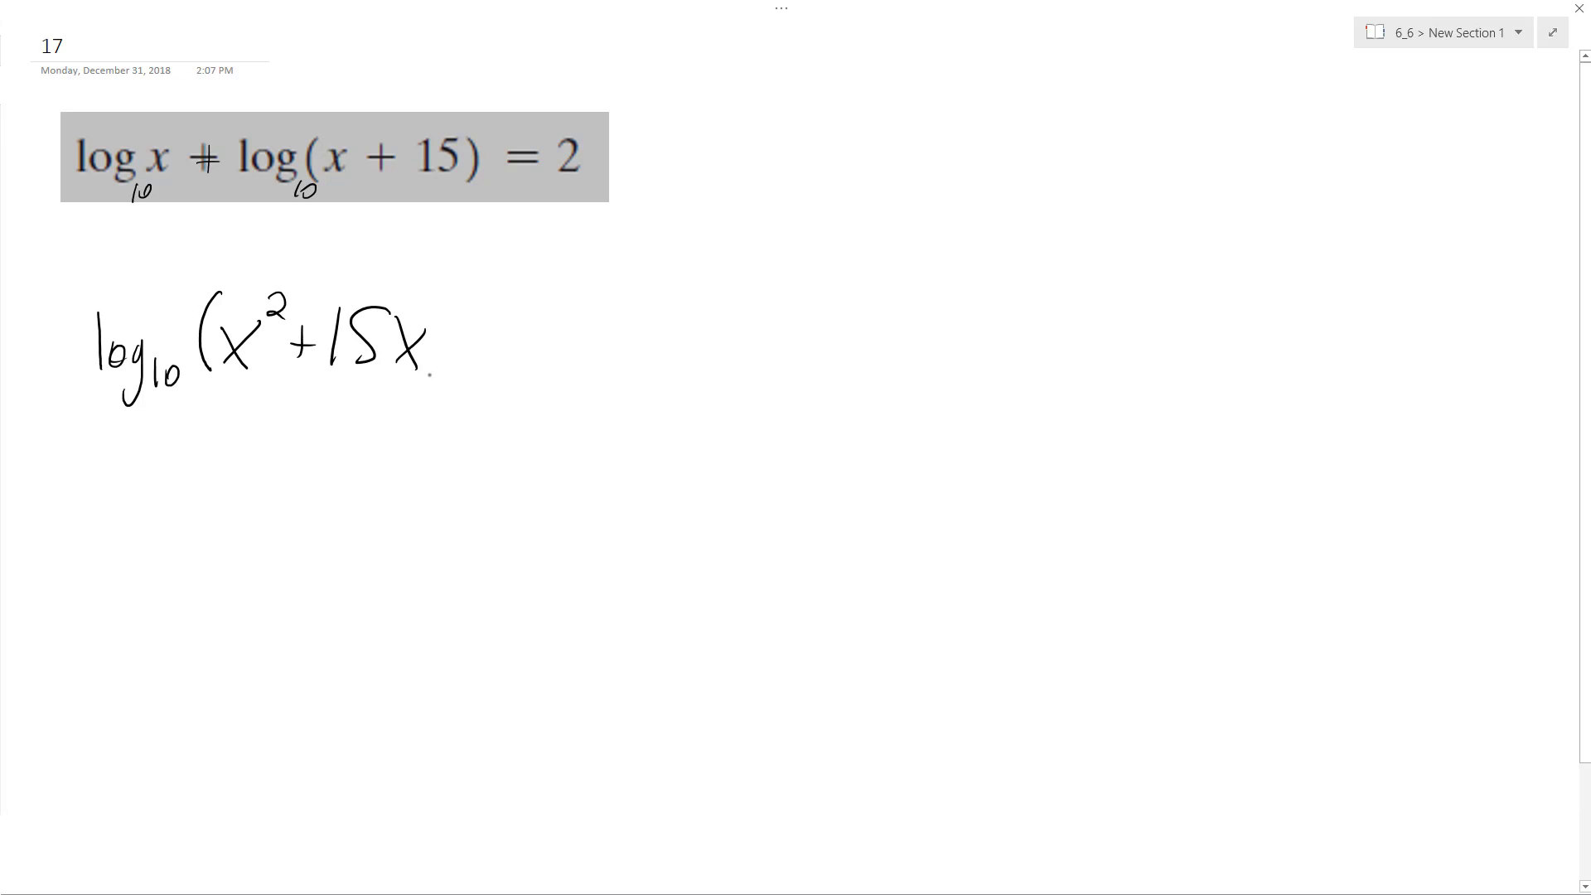
pyautogui.moveTo(430, 281)
pyautogui.mouseDown()
pyautogui.moveTo(437, 372)
pyautogui.moveTo(535, 355)
pyautogui.moveTo(537, 340)
pyautogui.mouseUp()
pyautogui.moveTo(578, 313); pyautogui.dragTo(618, 356)
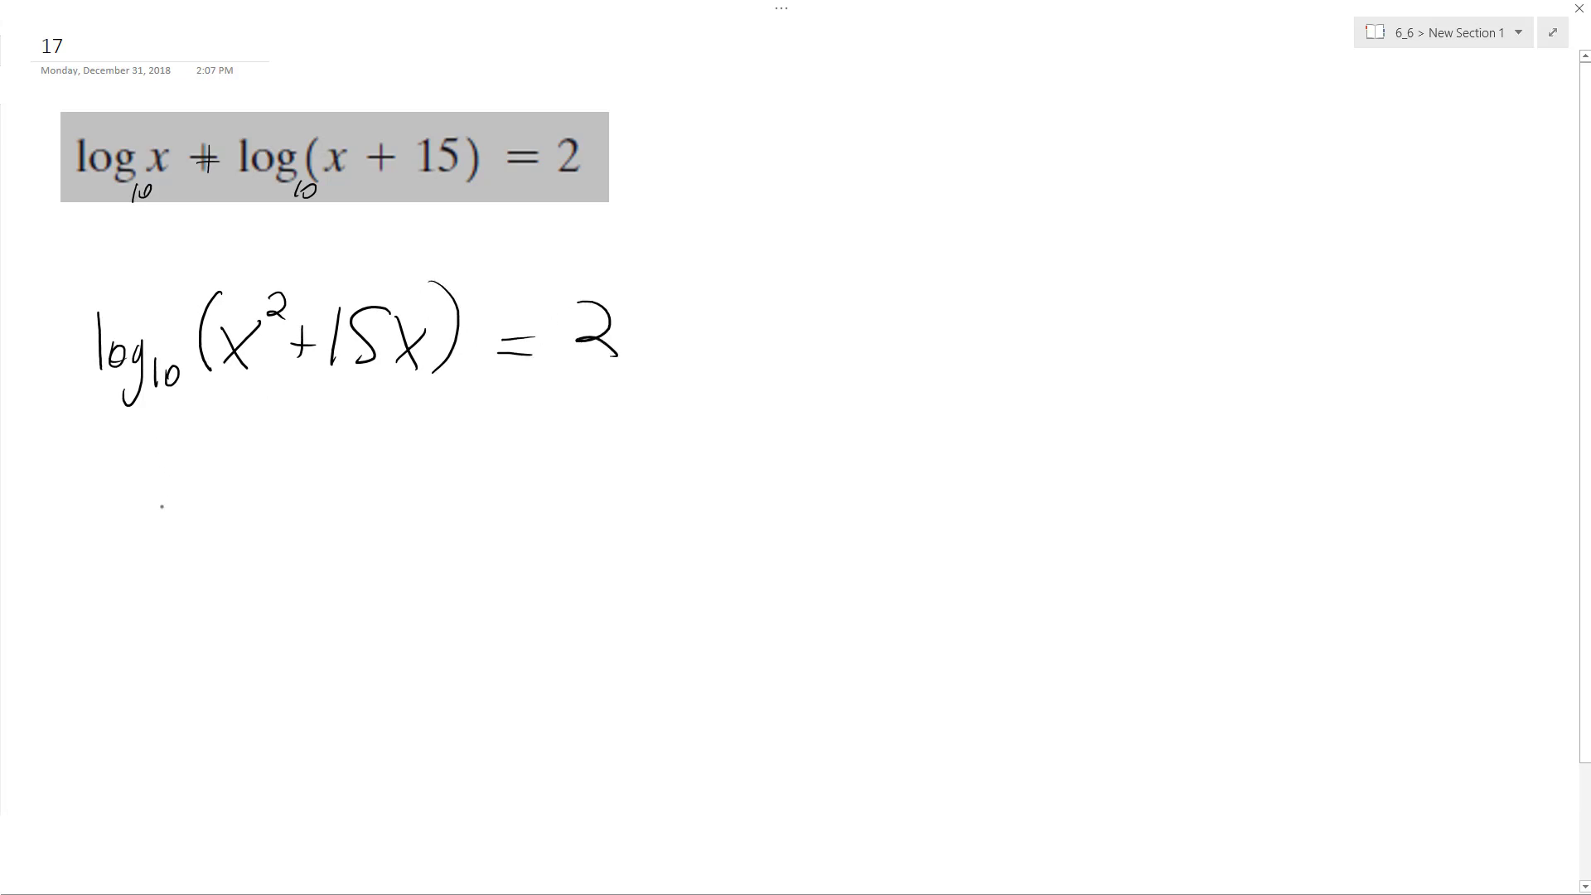
# Write x²+15x = 10² on the line underneath.
pyautogui.moveTo(165, 495)
pyautogui.mouseDown()
pyautogui.moveTo(198, 544)
pyautogui.moveTo(172, 544)
pyautogui.mouseUp()
pyautogui.moveTo(216, 458); pyautogui.dragTo(299, 528)
pyautogui.moveTo(355, 473); pyautogui.dragTo(319, 531)
pyautogui.moveTo(363, 502); pyautogui.dragTo(382, 540)
pyautogui.moveTo(393, 504)
pyautogui.mouseDown()
pyautogui.moveTo(373, 539)
pyautogui.moveTo(473, 509)
pyautogui.moveTo(517, 535)
pyautogui.mouseUp()
pyautogui.moveTo(549, 482); pyautogui.dragTo(630, 469)
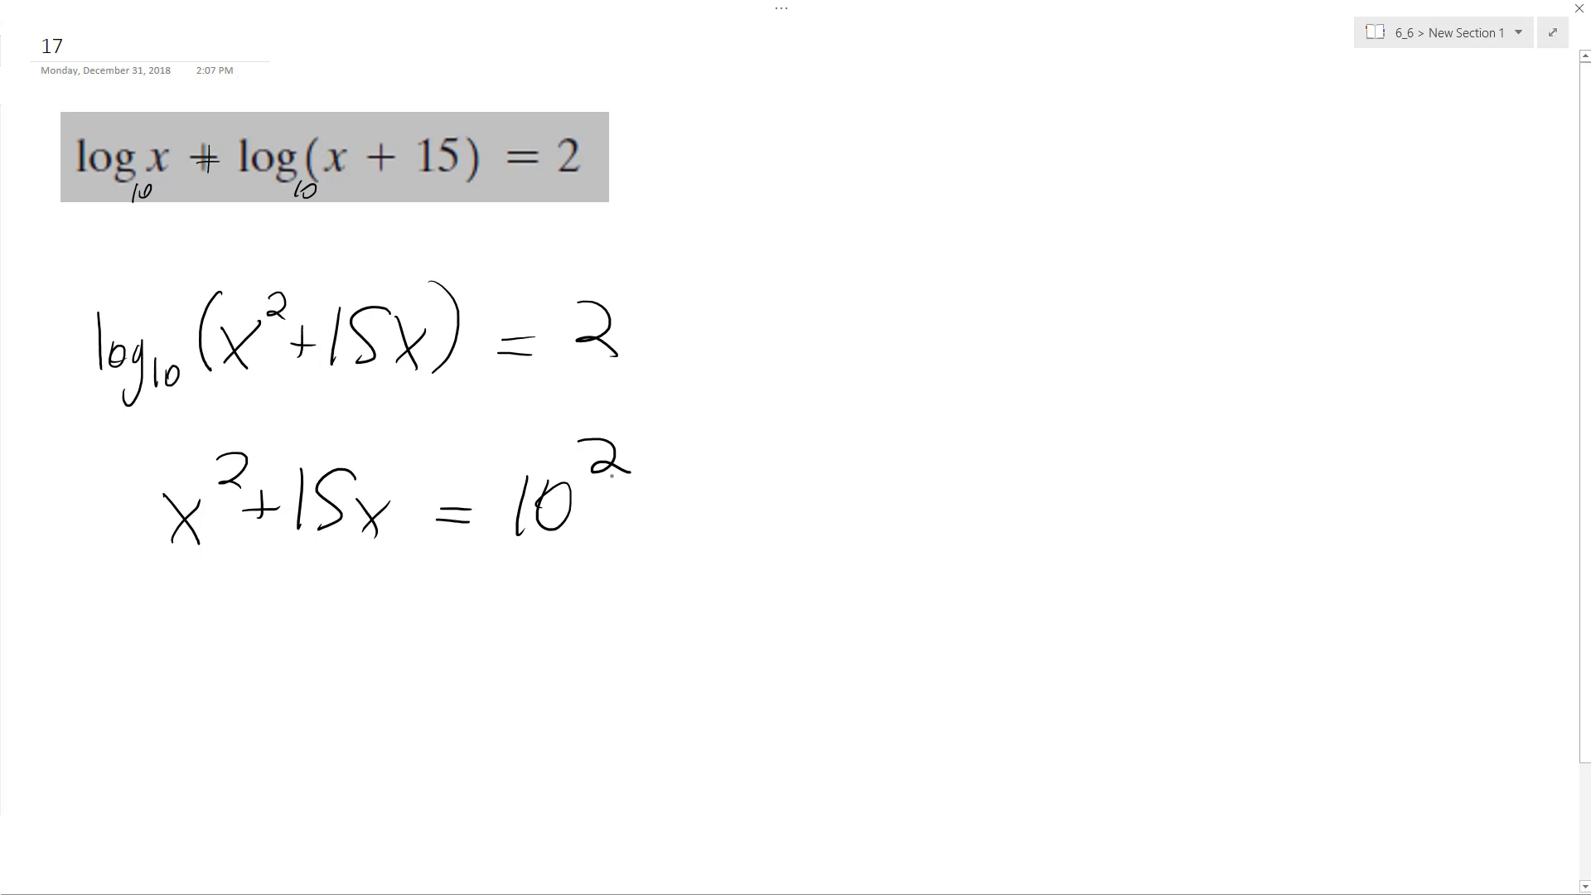
# Box the subscript 10 and write x²+15x = 100 on the next line.
pyautogui.moveTo(142, 397)
pyautogui.mouseDown()
pyautogui.moveTo(190, 373)
pyautogui.moveTo(145, 363)
pyautogui.mouseUp()
pyautogui.moveTo(171, 630)
pyautogui.mouseDown()
pyautogui.moveTo(199, 668)
pyautogui.moveTo(178, 667)
pyautogui.mouseUp()
pyautogui.moveTo(214, 602)
pyautogui.mouseDown()
pyautogui.moveTo(251, 655)
pyautogui.moveTo(280, 657)
pyautogui.mouseUp()
pyautogui.moveTo(337, 608)
pyautogui.mouseDown()
pyautogui.moveTo(323, 643)
pyautogui.moveTo(371, 661)
pyautogui.moveTo(433, 651)
pyautogui.mouseUp()
pyautogui.moveTo(403, 640)
pyautogui.mouseDown()
pyautogui.moveTo(443, 640)
pyautogui.moveTo(465, 662)
pyautogui.mouseUp()
pyautogui.moveTo(497, 616); pyautogui.dragTo(539, 614)
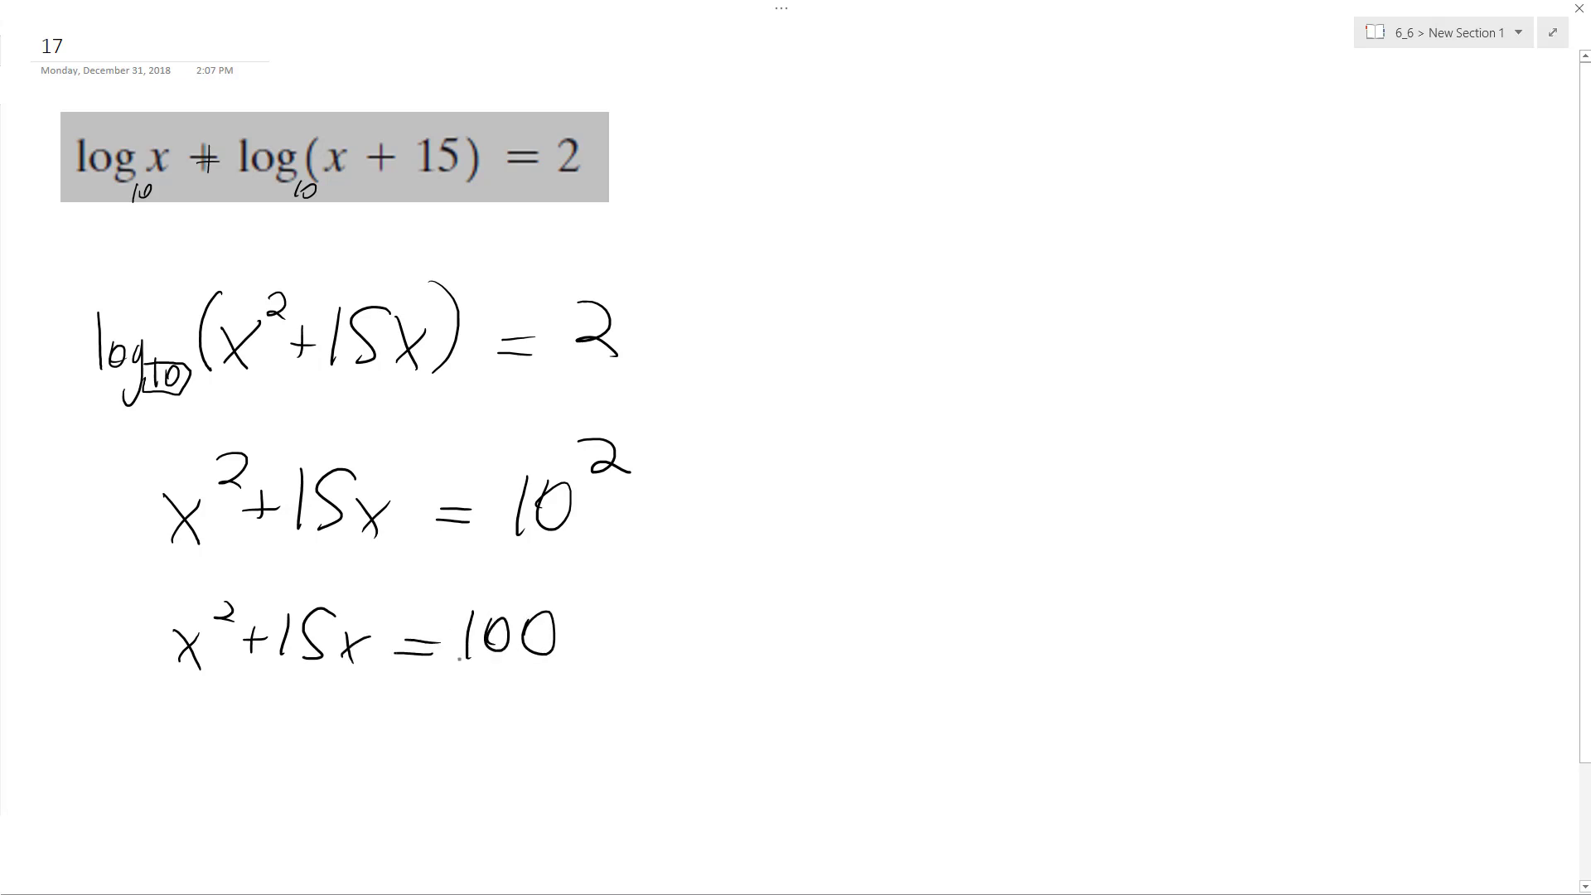
# Write x²+15x−100 = 0, draw the bracket arrow, and begin the factor (x+2.
pyautogui.moveTo(182, 727)
pyautogui.mouseDown()
pyautogui.moveTo(207, 771)
pyautogui.moveTo(185, 769)
pyautogui.mouseUp()
pyautogui.moveTo(219, 711); pyautogui.dragTo(309, 761)
pyautogui.moveTo(361, 717)
pyautogui.mouseDown()
pyautogui.moveTo(345, 753)
pyautogui.moveTo(390, 769)
pyautogui.mouseUp()
pyautogui.moveTo(391, 739)
pyautogui.mouseDown()
pyautogui.moveTo(363, 768)
pyautogui.moveTo(440, 752)
pyautogui.moveTo(458, 766)
pyautogui.mouseUp()
pyautogui.moveTo(492, 731); pyautogui.dragTo(598, 751)
pyautogui.moveTo(575, 736)
pyautogui.mouseDown()
pyautogui.moveTo(633, 727)
pyautogui.moveTo(769, 297)
pyautogui.moveTo(746, 321)
pyautogui.mouseUp()
pyautogui.moveTo(823, 255)
pyautogui.mouseDown()
pyautogui.moveTo(803, 331)
pyautogui.moveTo(863, 326)
pyautogui.moveTo(834, 328)
pyautogui.mouseUp()
pyautogui.moveTo(901, 292)
pyautogui.mouseDown()
pyautogui.moveTo(900, 315)
pyautogui.moveTo(919, 308)
pyautogui.mouseUp()
# Finish the factors (x+20)(x−5) beside the arrow and start writing X = below them.
pyautogui.moveTo(930, 278); pyautogui.dragTo(960, 315)
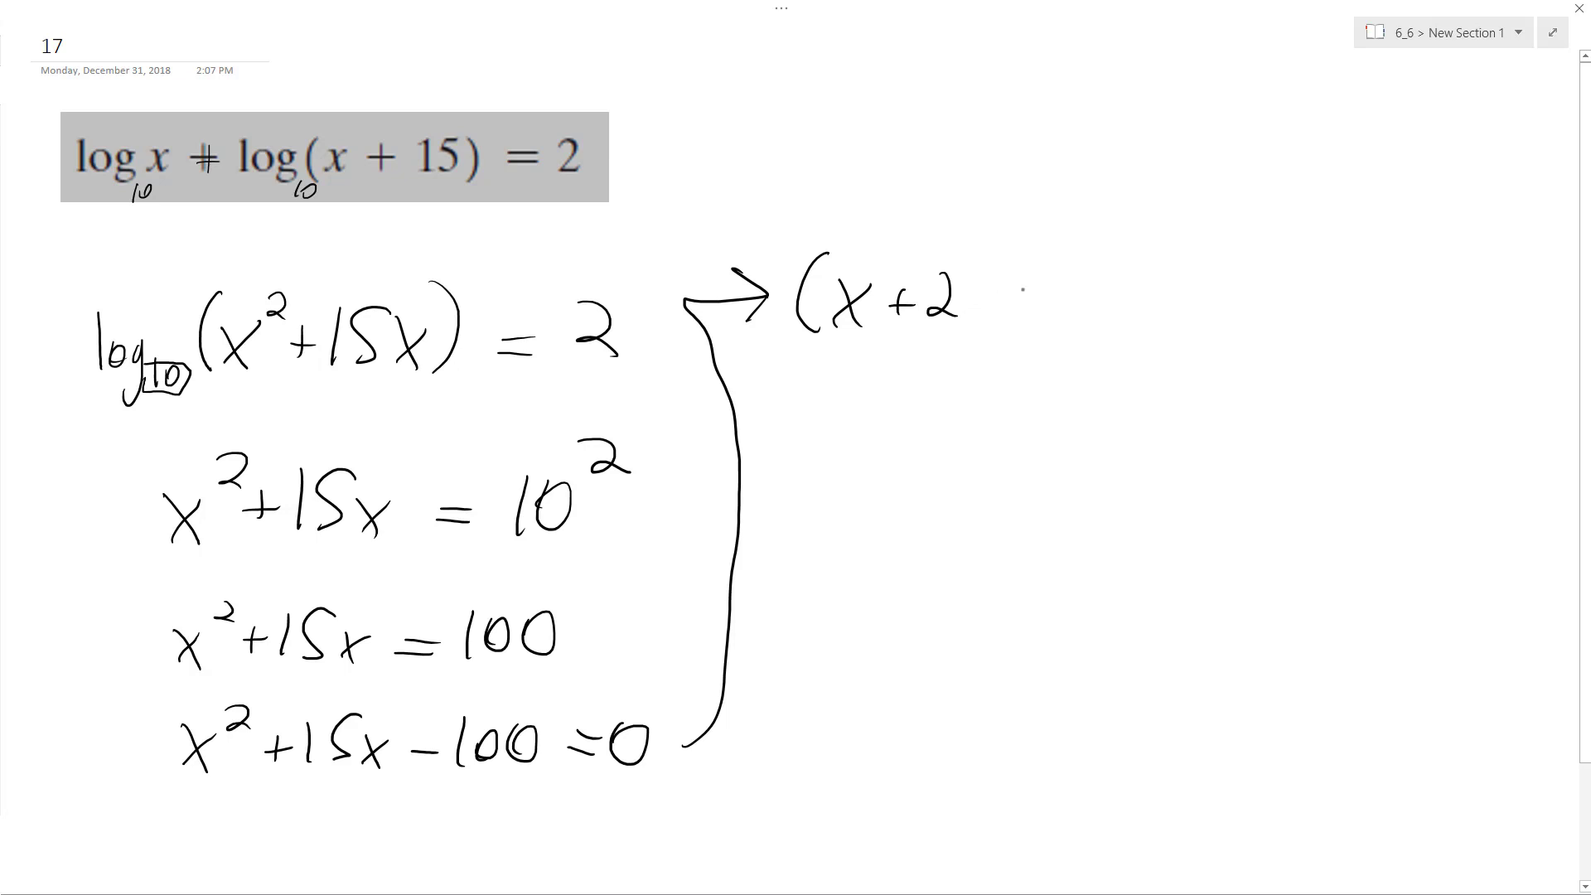
pyautogui.moveTo(979, 280)
pyautogui.mouseDown()
pyautogui.moveTo(965, 312)
pyautogui.moveTo(983, 278)
pyautogui.moveTo(1007, 321)
pyautogui.mouseUp()
pyautogui.moveTo(1055, 263)
pyautogui.mouseDown()
pyautogui.moveTo(1043, 326)
pyautogui.moveTo(1083, 319)
pyautogui.moveTo(1061, 321)
pyautogui.mouseUp()
pyautogui.moveTo(1102, 301)
pyautogui.mouseDown()
pyautogui.moveTo(1129, 299)
pyautogui.moveTo(1137, 318)
pyautogui.mouseUp()
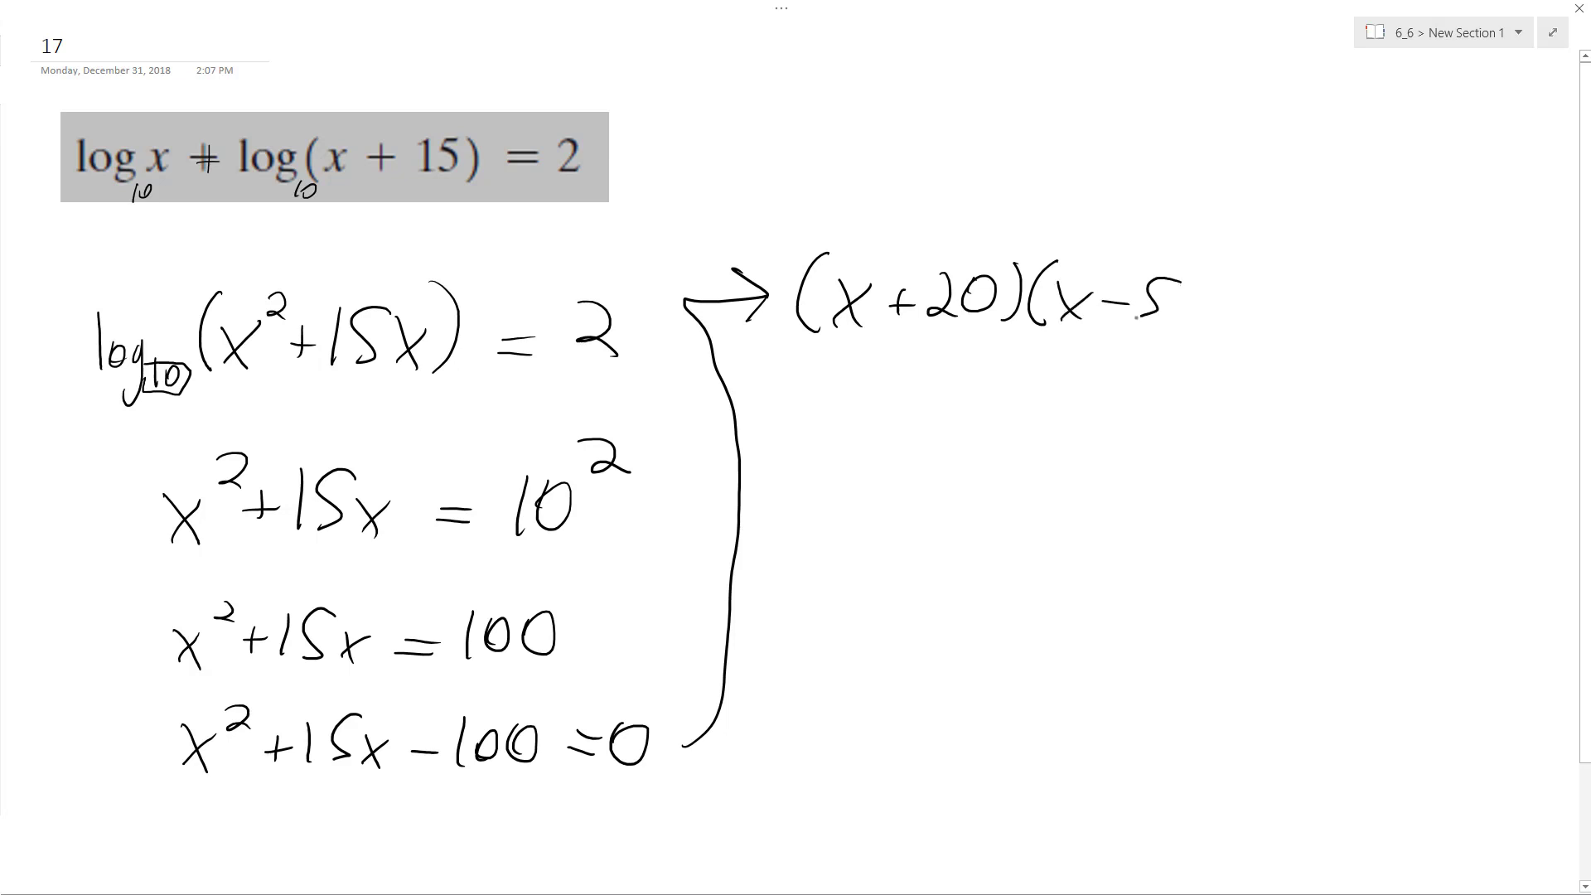
pyautogui.moveTo(1188, 260); pyautogui.dragTo(1171, 326)
pyautogui.moveTo(783, 416); pyautogui.dragTo(821, 451)
pyautogui.moveTo(786, 463)
pyautogui.mouseDown()
pyautogui.moveTo(835, 402)
pyautogui.moveTo(884, 440)
pyautogui.moveTo(940, 432)
pyautogui.moveTo(985, 456)
pyautogui.moveTo(1004, 423)
pyautogui.mouseUp()
# Write the roots −20, 5 and cross out −20.
pyautogui.moveTo(1032, 450); pyautogui.dragTo(1026, 475)
pyautogui.moveTo(1100, 414); pyautogui.dragTo(1059, 457)
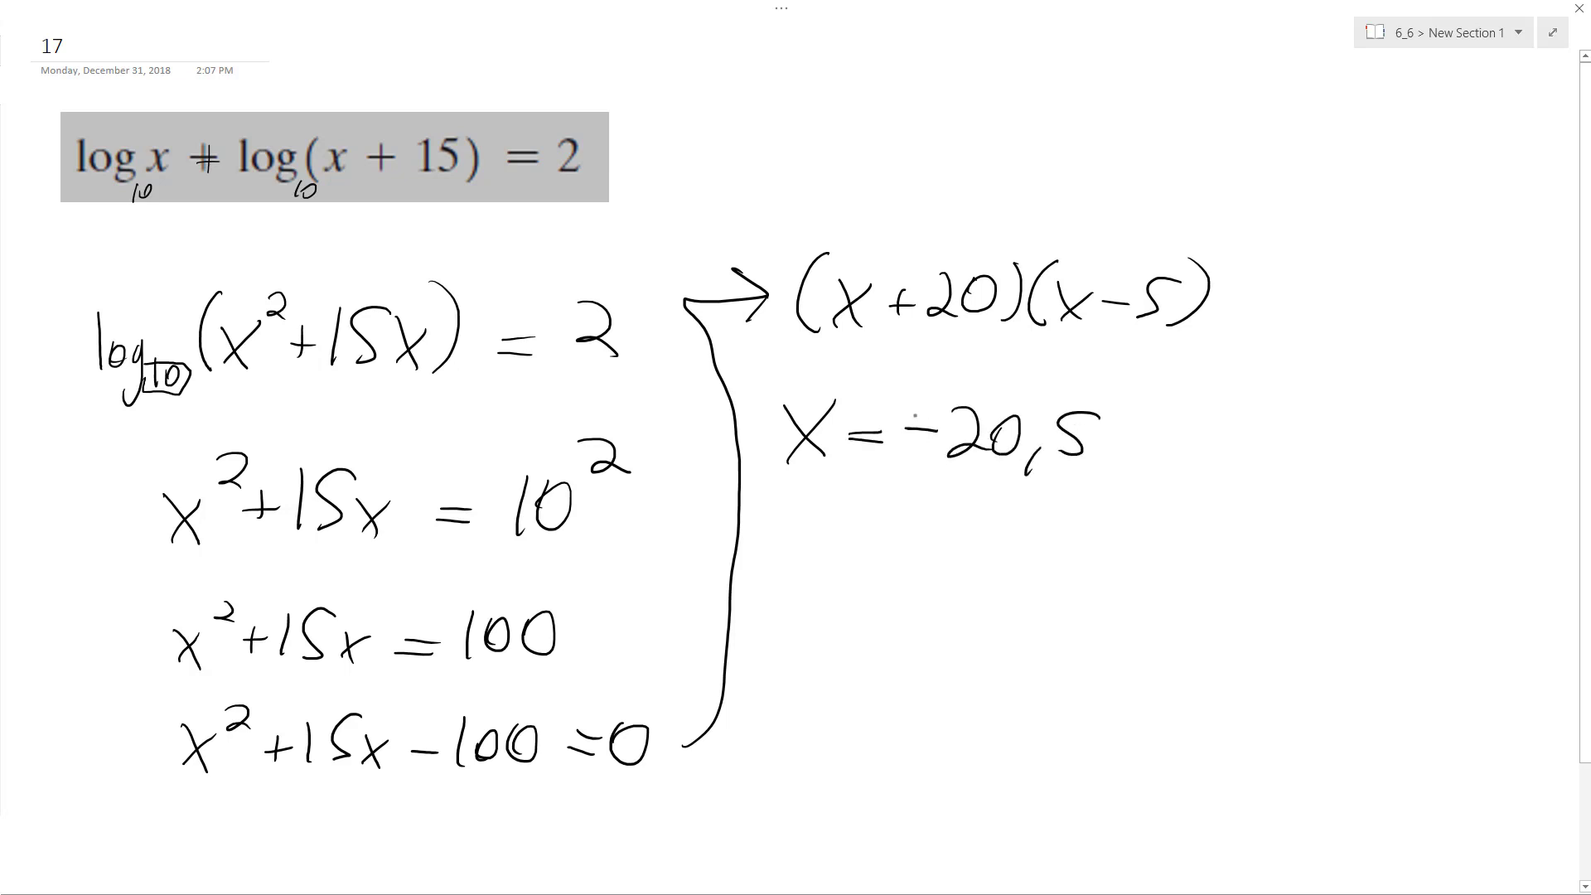
pyautogui.moveTo(912, 474); pyautogui.dragTo(1027, 373)
# Write X = 5 below and circle it as the final answer.
pyautogui.moveTo(824, 569); pyautogui.dragTo(860, 620)
pyautogui.moveTo(872, 569)
pyautogui.mouseDown()
pyautogui.moveTo(829, 623)
pyautogui.moveTo(915, 586)
pyautogui.moveTo(972, 608)
pyautogui.moveTo(946, 615)
pyautogui.mouseUp()
pyautogui.moveTo(843, 543)
pyautogui.mouseDown()
pyautogui.moveTo(800, 621)
pyautogui.moveTo(968, 651)
pyautogui.moveTo(1032, 553)
pyautogui.moveTo(848, 541)
pyautogui.mouseUp()
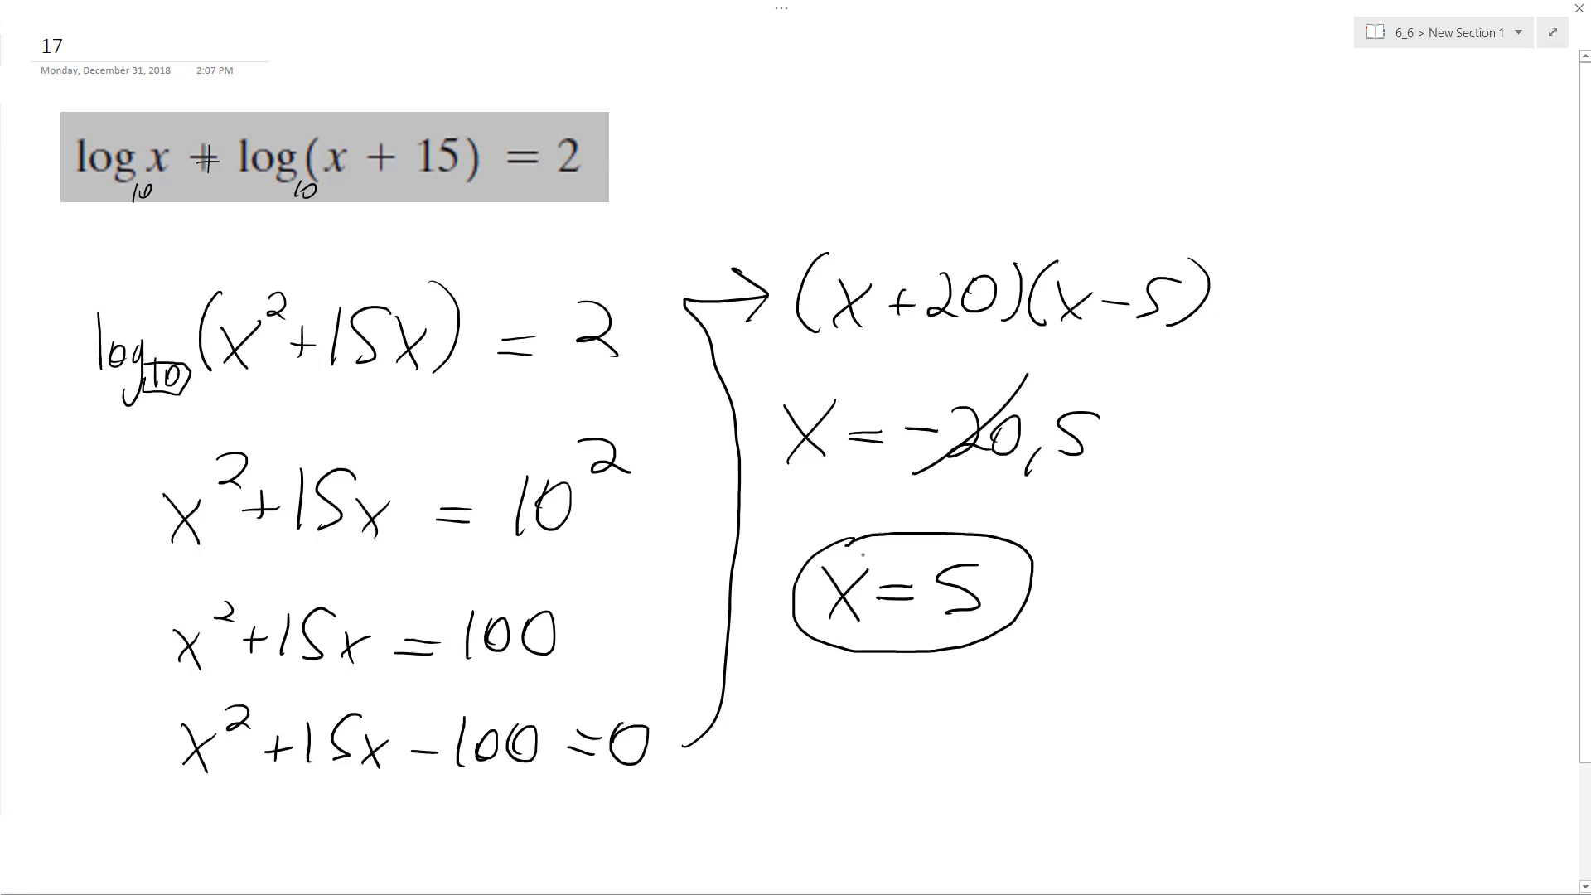